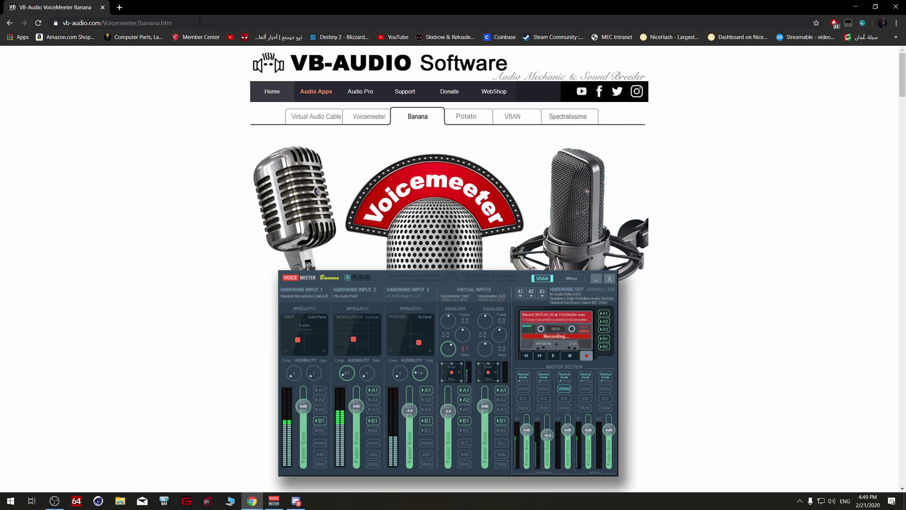
Review the Voicemeeter Banana EXE installer section, then go to the Virtual Audio Cable page.
{"action": "left_click", "coordinate": [118, 22]}
{"action": "left_click", "coordinate": [69, 72]}
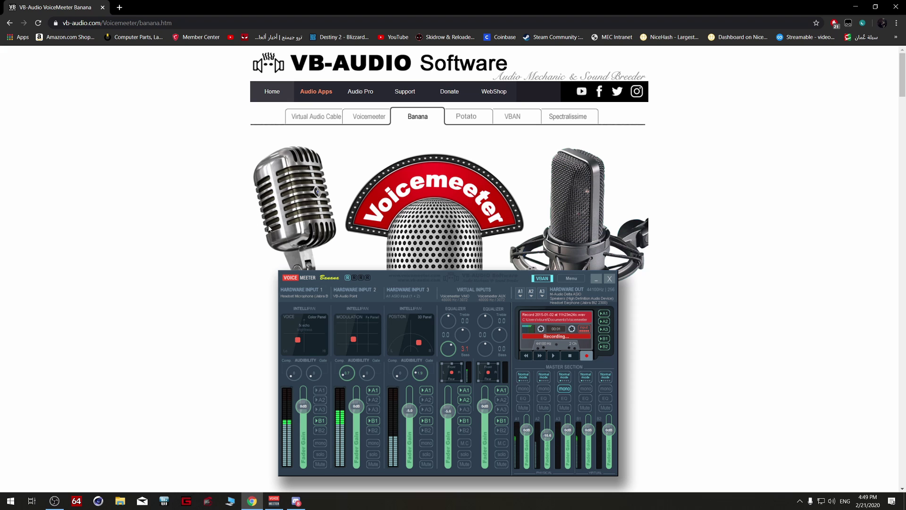
{"action": "scroll", "coordinate": [267, 229], "scroll_direction": "down", "scroll_amount": 3}
{"action": "scroll", "coordinate": [264, 229], "scroll_direction": "up", "scroll_amount": 3}
{"action": "scroll", "coordinate": [412, 170], "scroll_direction": "down", "scroll_amount": 10}
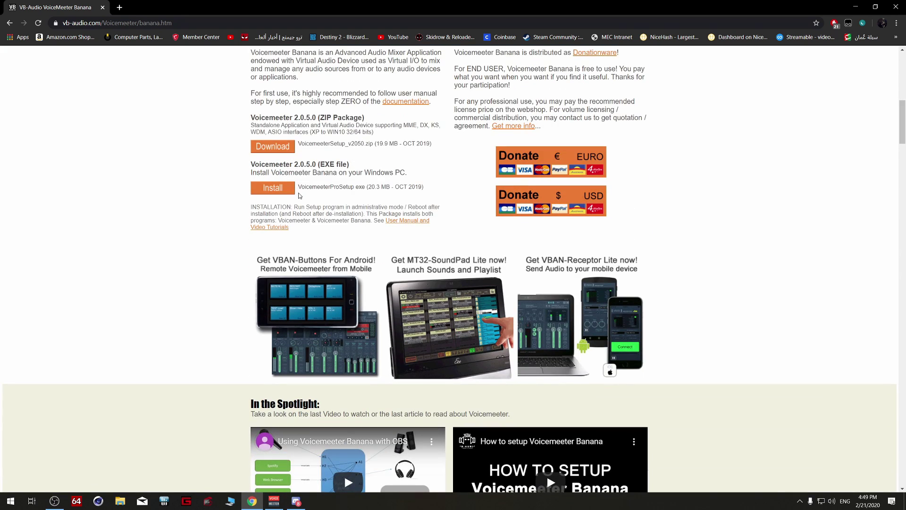
{"action": "left_click_drag", "start_coordinate": [355, 167], "coordinate": [322, 165]}
{"action": "scroll", "coordinate": [251, 171], "scroll_direction": "up", "scroll_amount": 10}
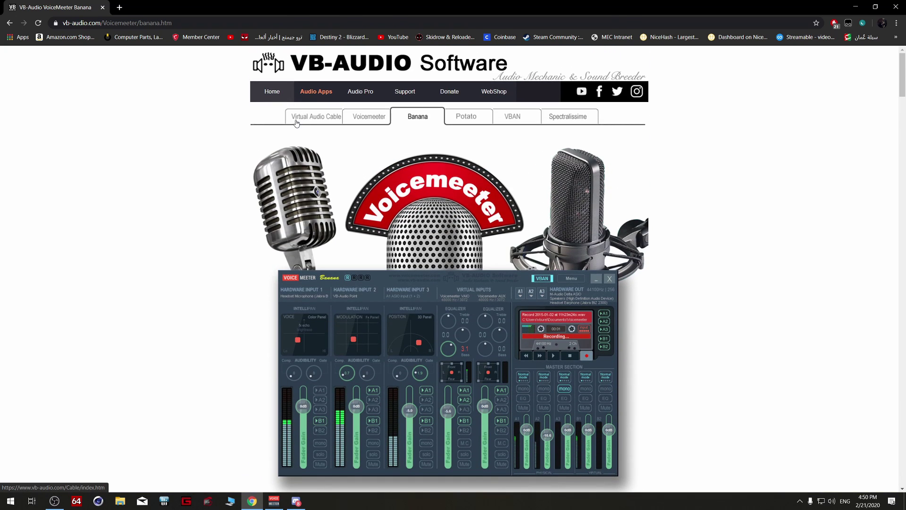
{"action": "left_click", "coordinate": [319, 122]}
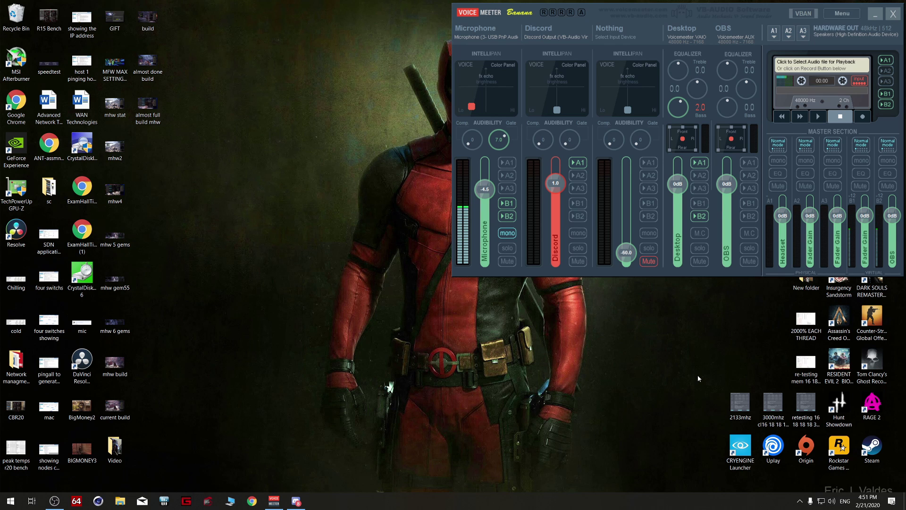
Open Windows Sound settings and keep VoiceMeeter Input as the output device.
{"action": "right_click", "coordinate": [832, 501]}
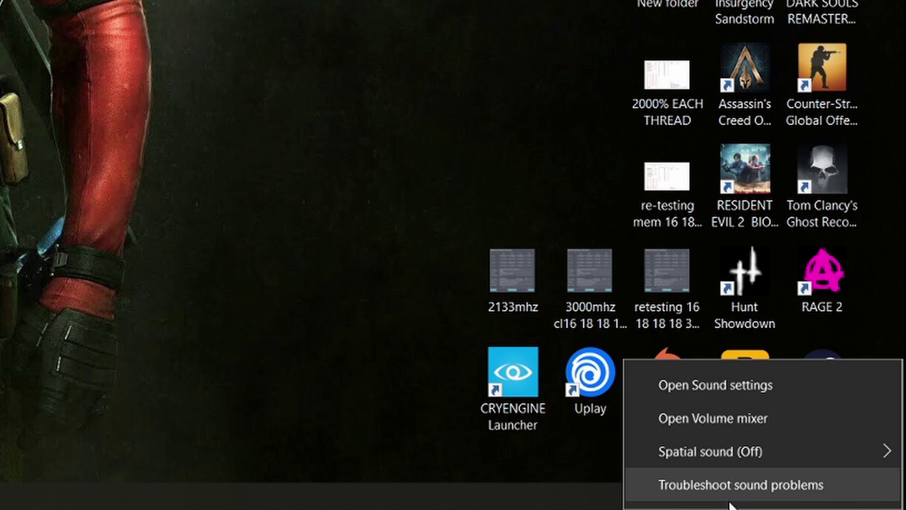
{"action": "left_click", "coordinate": [723, 396]}
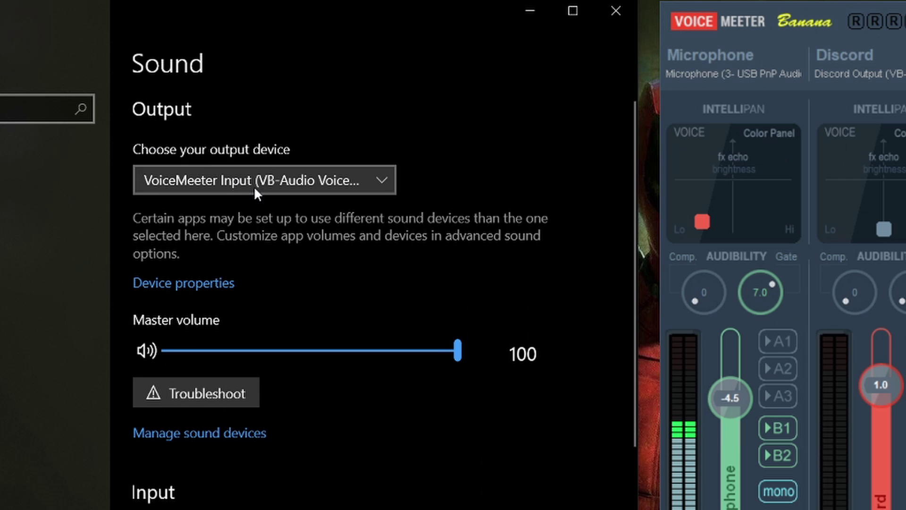
{"action": "left_click", "coordinate": [254, 186]}
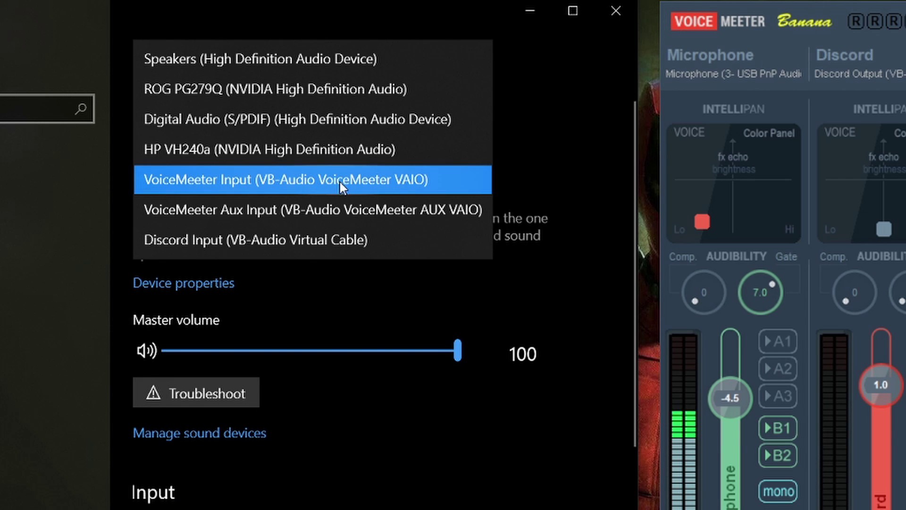
{"action": "left_click", "coordinate": [552, 160]}
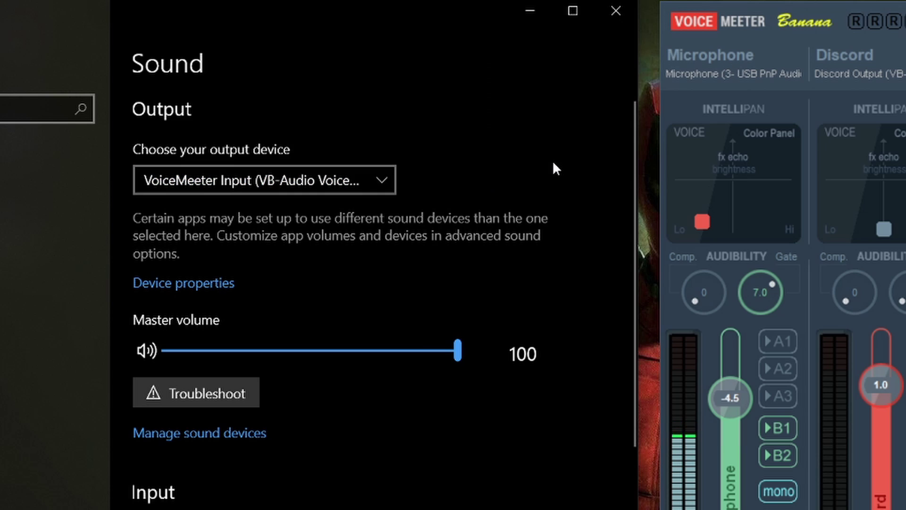
Set the sound input device to VoiceMeeter Output.
{"action": "scroll", "coordinate": [520, 195], "scroll_direction": "down", "scroll_amount": 5}
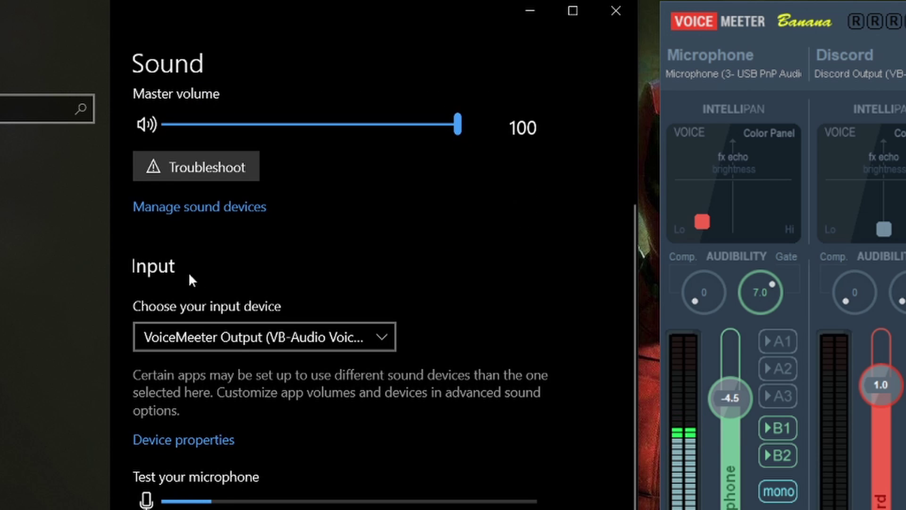
{"action": "left_click", "coordinate": [217, 336]}
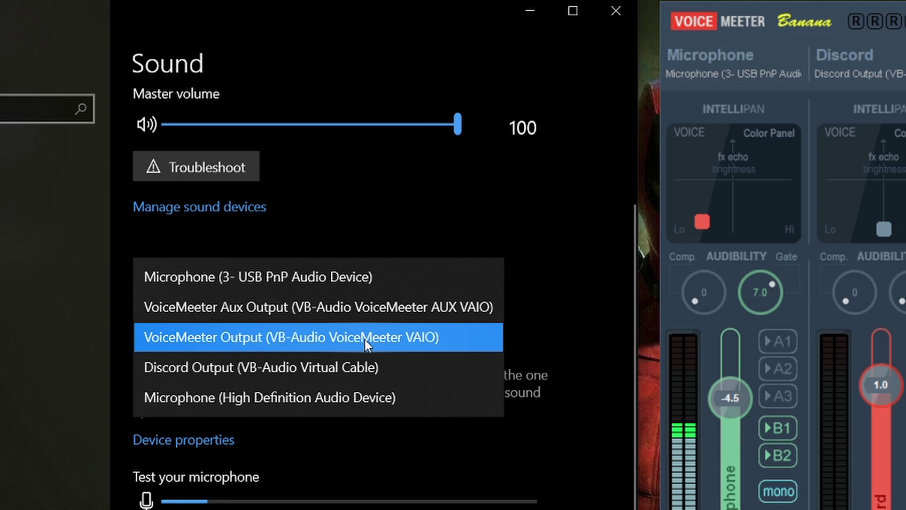
{"action": "left_click", "coordinate": [540, 319]}
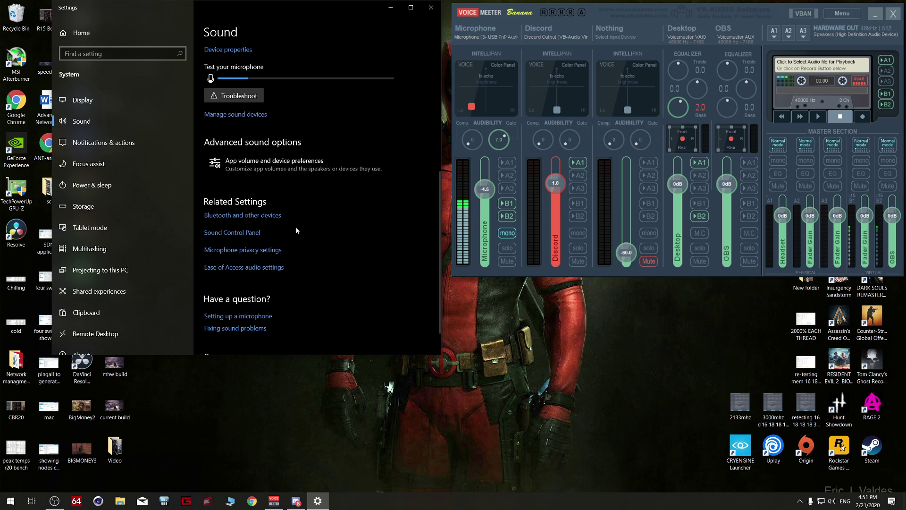
In the Sound Control Panel, check that VoiceMeeter Input is the default playback device.
{"action": "left_click", "coordinate": [252, 234]}
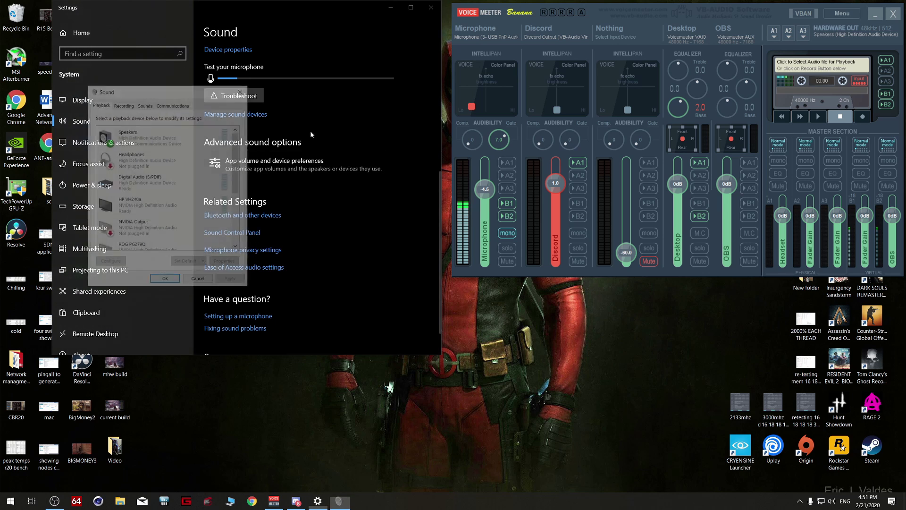
{"action": "left_click_drag", "start_coordinate": [116, 89], "coordinate": [329, 59]}
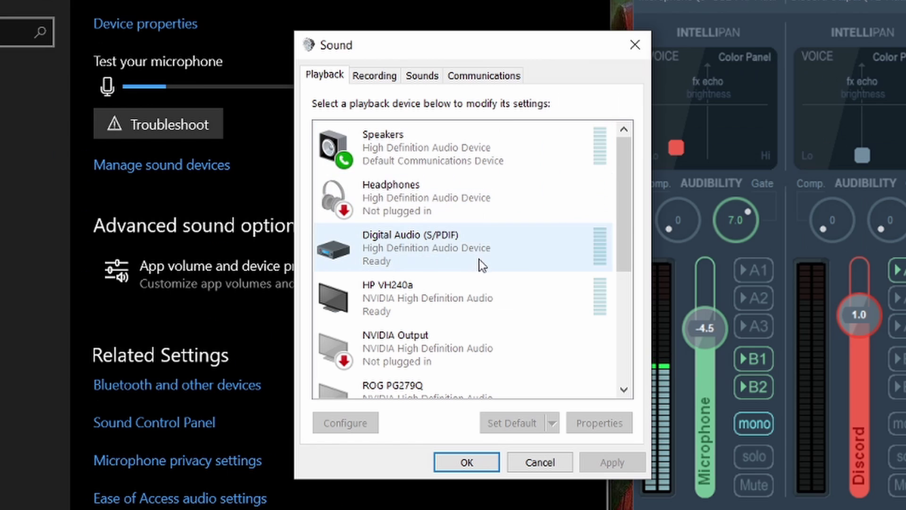
{"action": "left_click_drag", "start_coordinate": [449, 129], "coordinate": [450, 183]}
{"action": "left_click", "coordinate": [423, 355]}
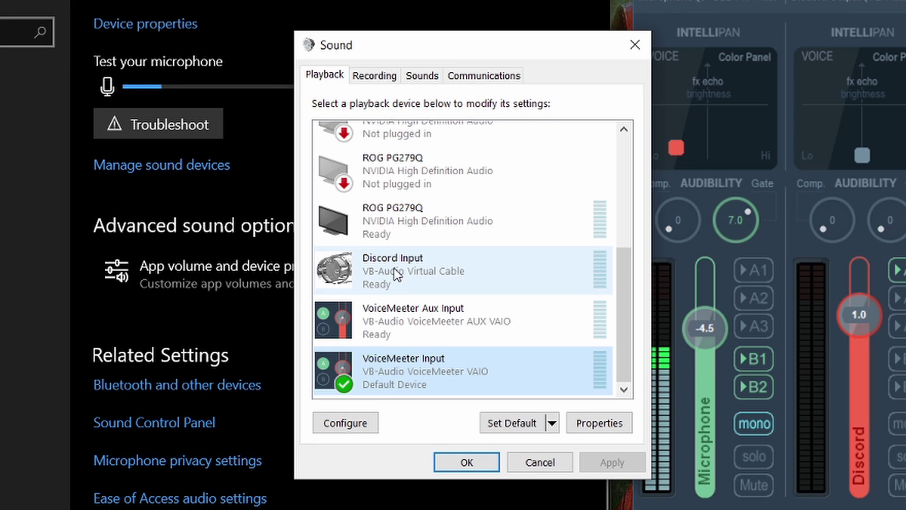
Check VoiceMeeter Output and VoiceMeeter Aux Output as the recording defaults, then confirm with OK.
{"action": "left_click", "coordinate": [360, 81]}
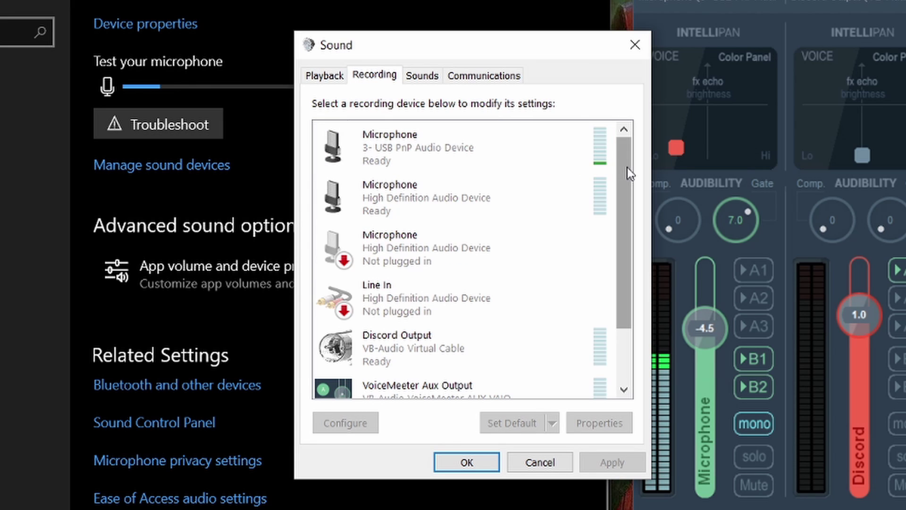
{"action": "left_click_drag", "start_coordinate": [627, 168], "coordinate": [616, 244]}
{"action": "left_click", "coordinate": [440, 373]}
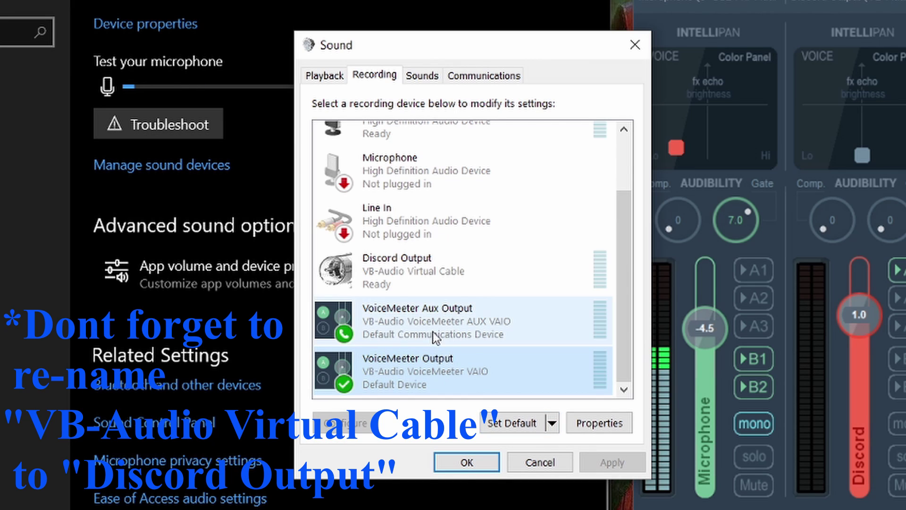
{"action": "left_click", "coordinate": [397, 322]}
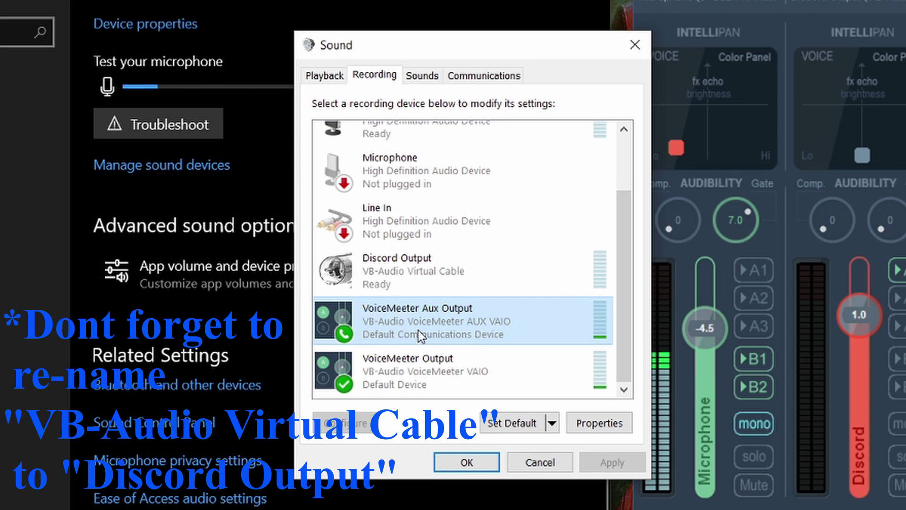
{"action": "left_click", "coordinate": [467, 462]}
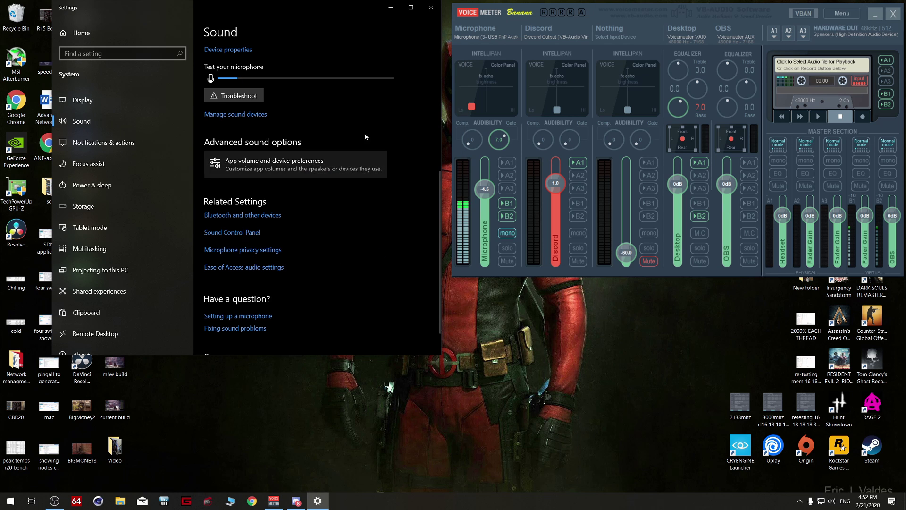
Close Sound settings, check the system output volume, and return to the Voicemeeter mixer.
{"action": "left_click", "coordinate": [431, 7]}
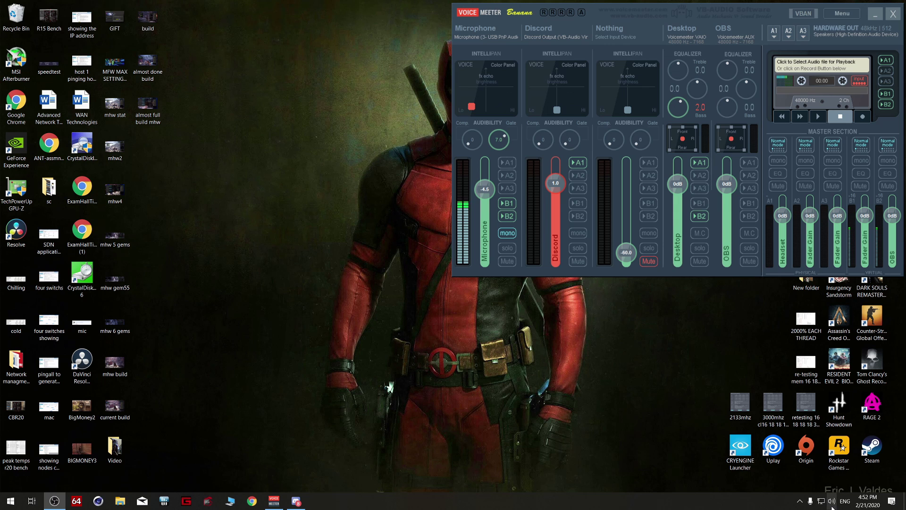
{"action": "left_click", "coordinate": [831, 501]}
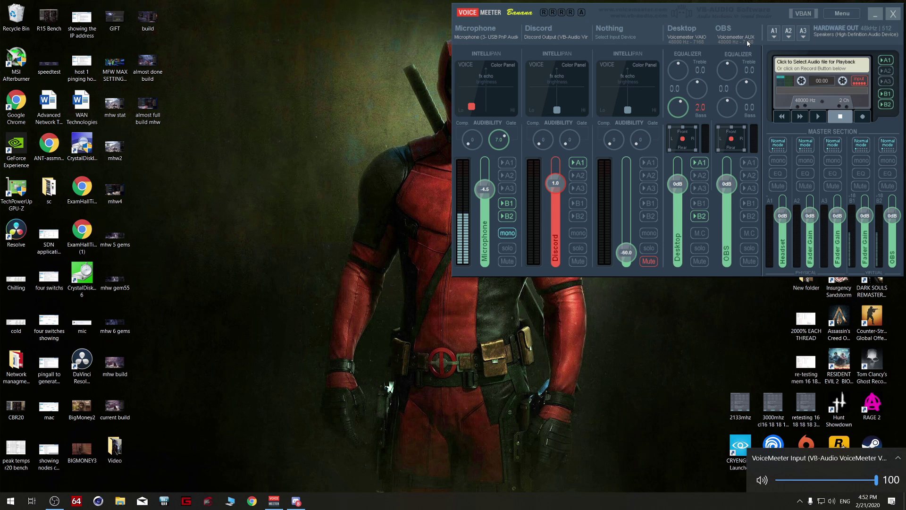
{"action": "left_click", "coordinate": [765, 21]}
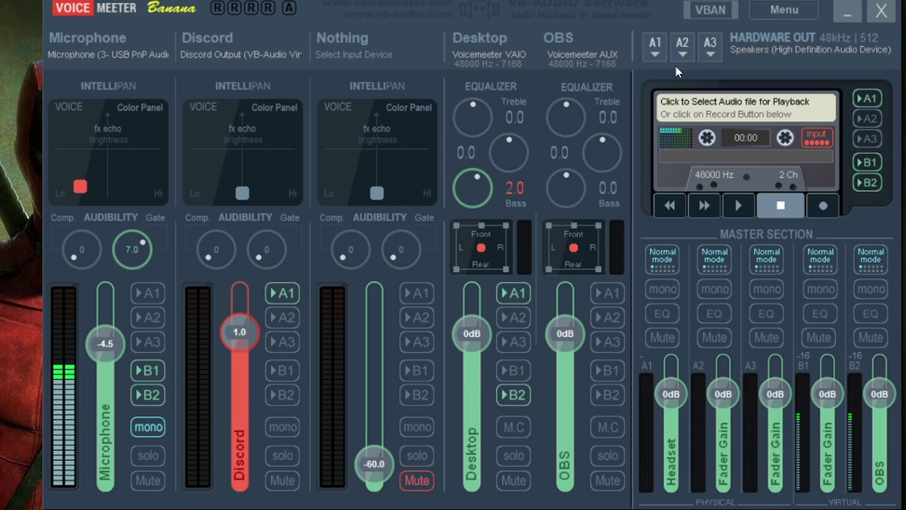
Keep WDM: Speakers on hardware out A1 and review the Microphone strip's input device list.
{"action": "left_click", "coordinate": [656, 47]}
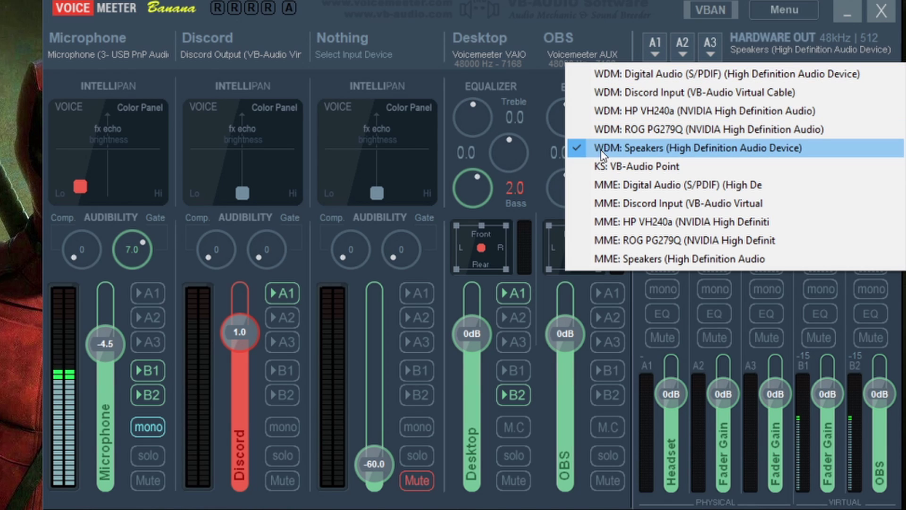
{"action": "left_click", "coordinate": [670, 21]}
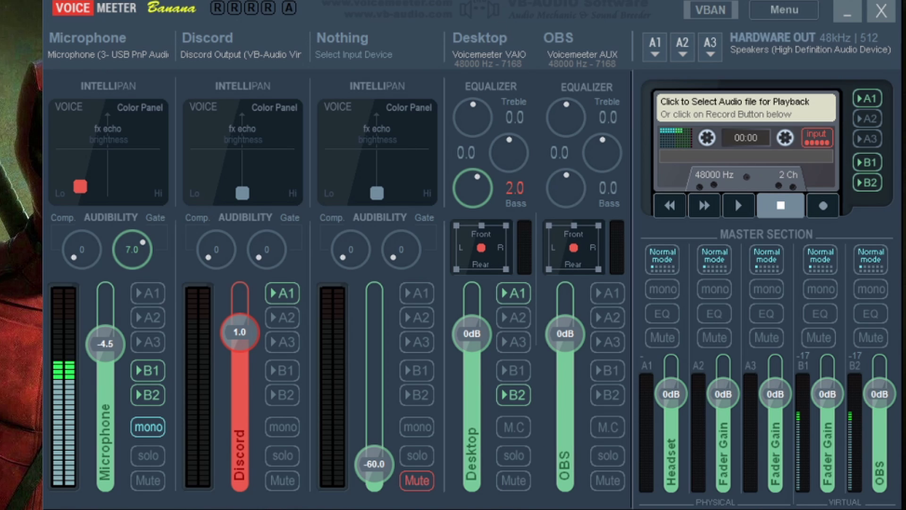
{"action": "left_click", "coordinate": [654, 54]}
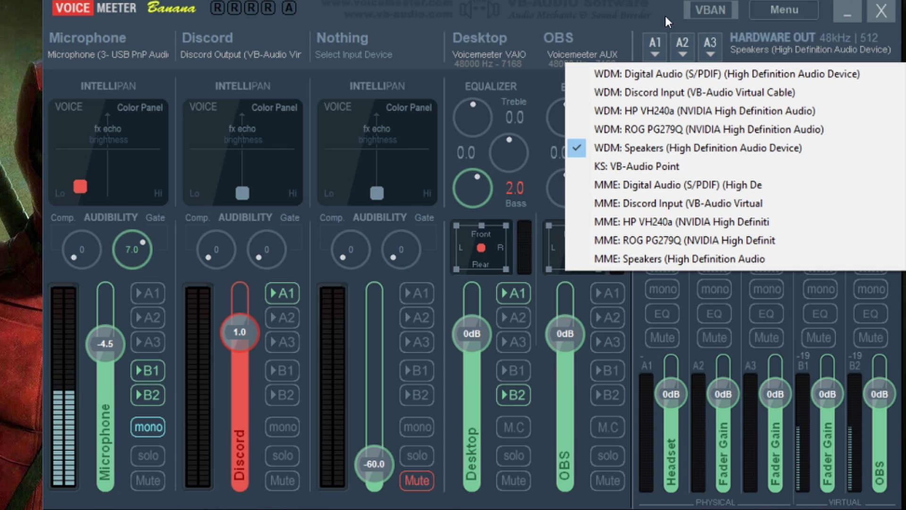
{"action": "left_click", "coordinate": [654, 55]}
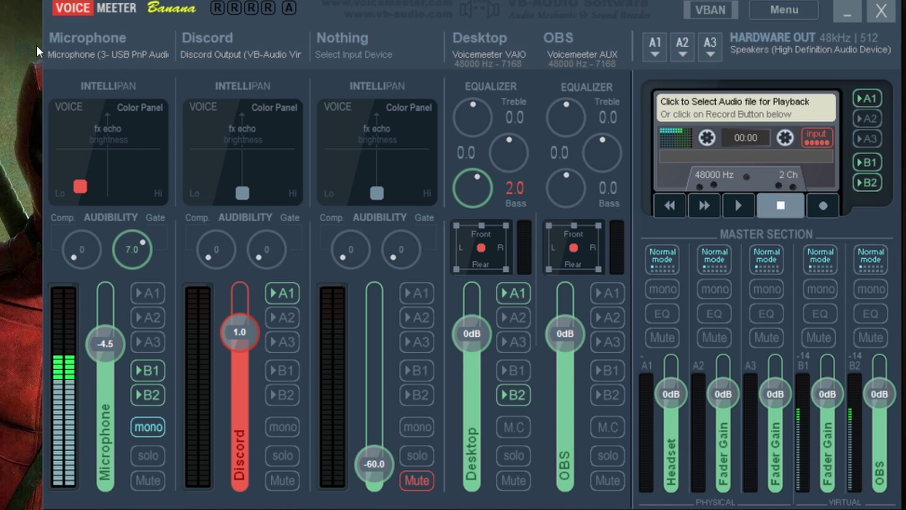
{"action": "left_click", "coordinate": [83, 40]}
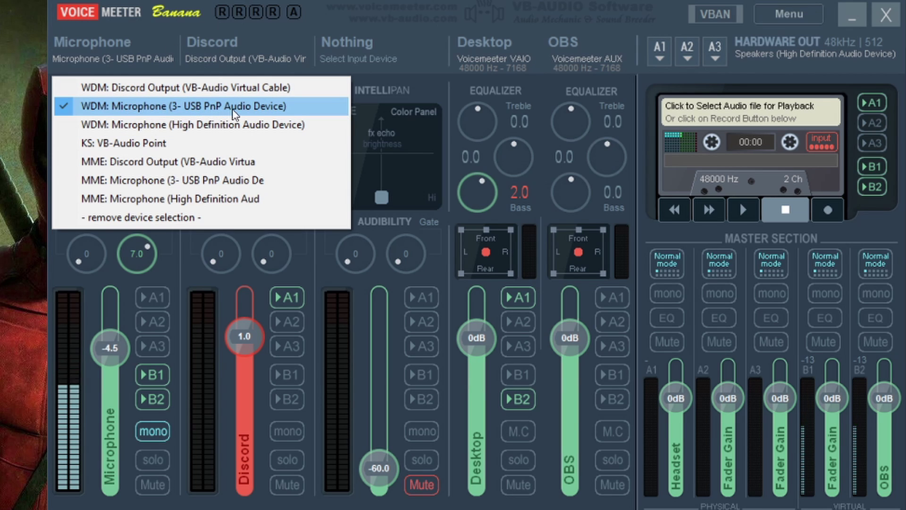
{"action": "left_click", "coordinate": [357, 4]}
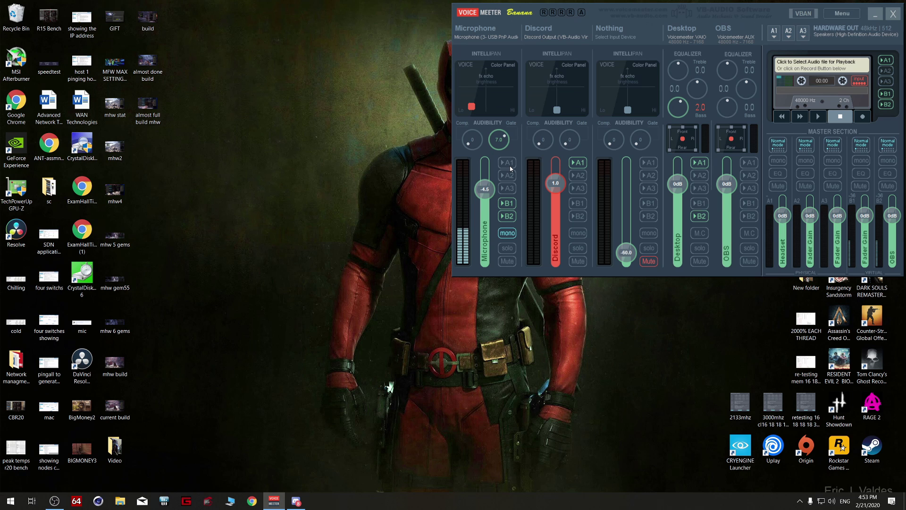
Leave the Microphone unrouted to A1 and confirm the second strip's name as Discord.
{"action": "left_click", "coordinate": [508, 164]}
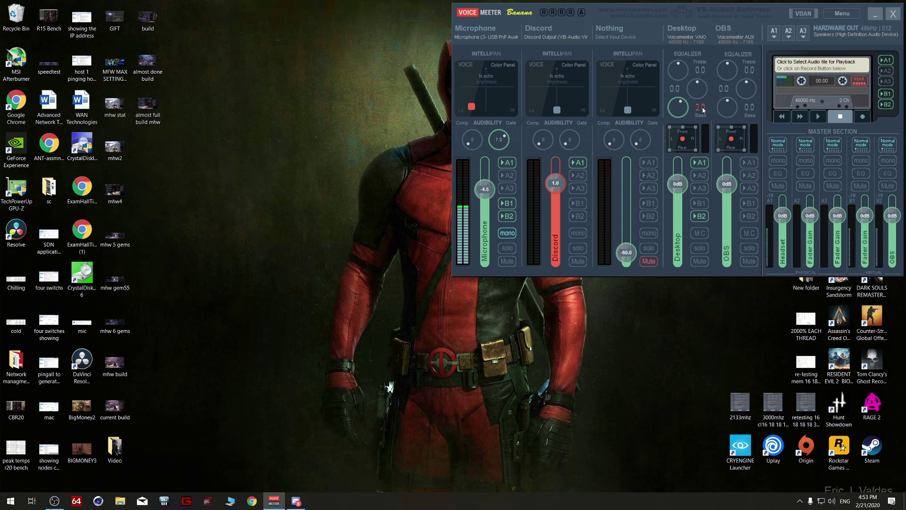
{"action": "left_click", "coordinate": [512, 162]}
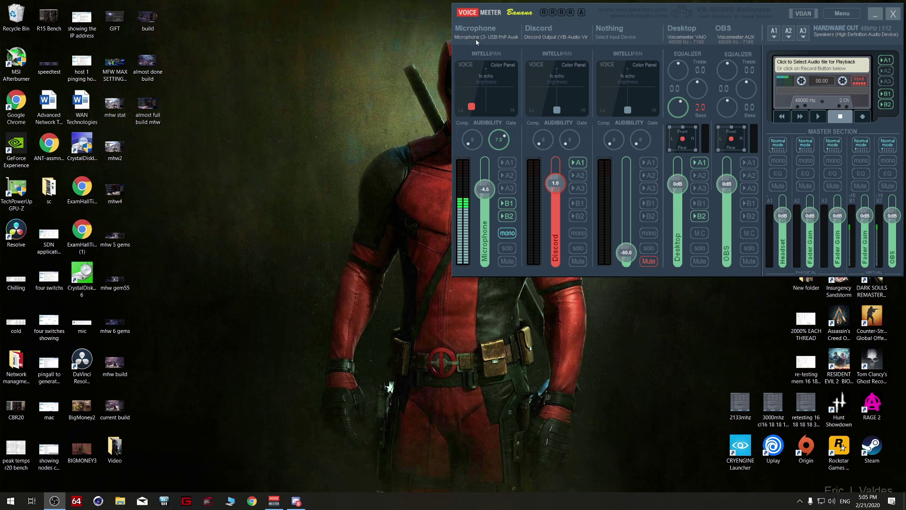
{"action": "double_click", "coordinate": [549, 31]}
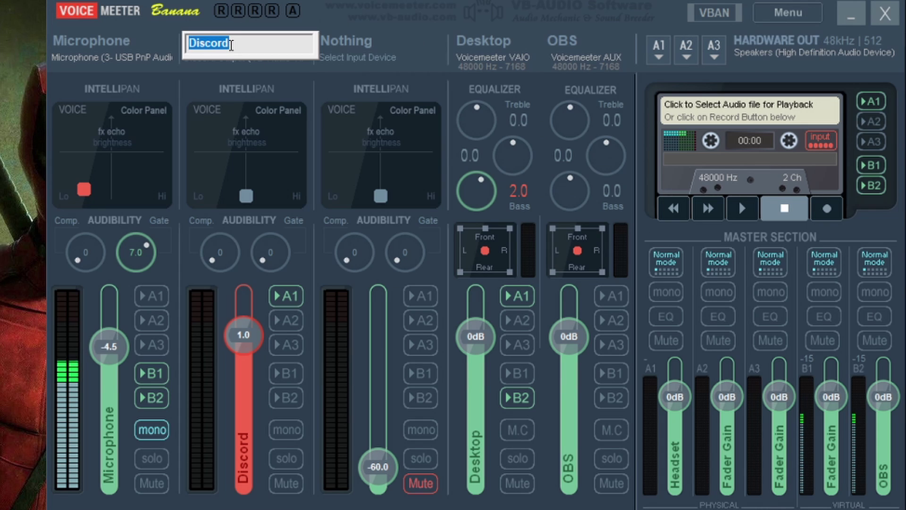
{"action": "key", "text": "Return"}
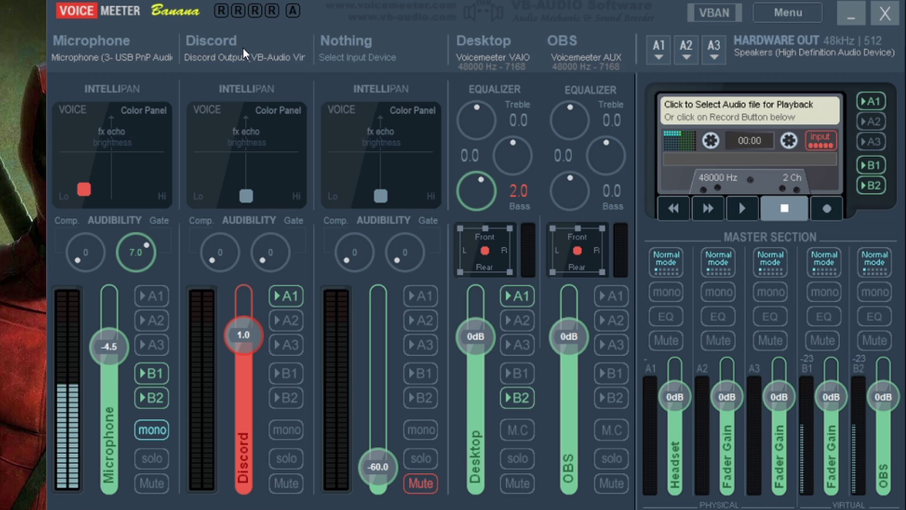
Keep WDM: Discord Output as the Discord strip's input device and switch to Discord.
{"action": "left_click", "coordinate": [244, 50]}
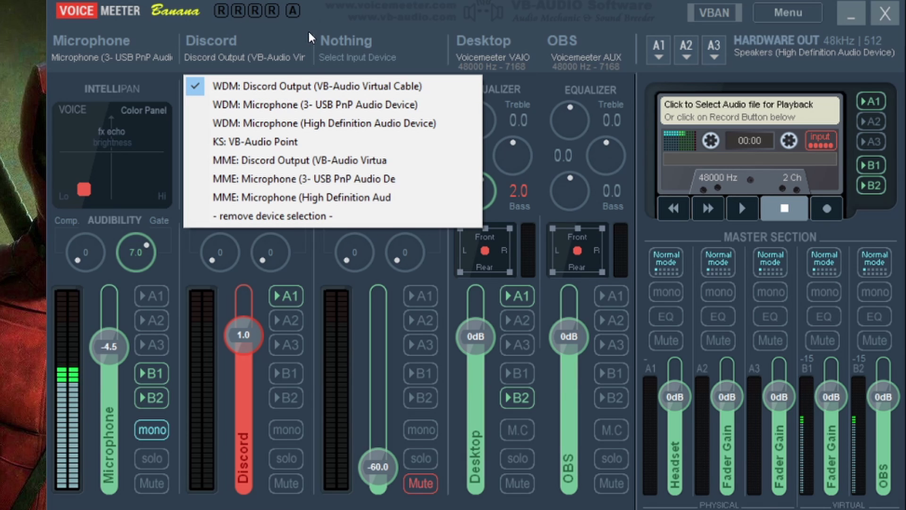
{"action": "left_click", "coordinate": [312, 27]}
{"action": "key", "text": "alt+Tab"}
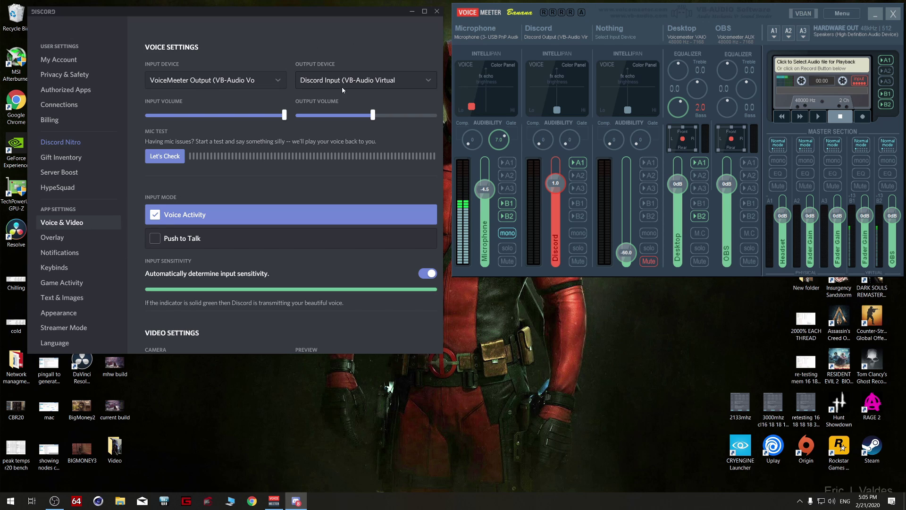
{"action": "left_click", "coordinate": [326, 83]}
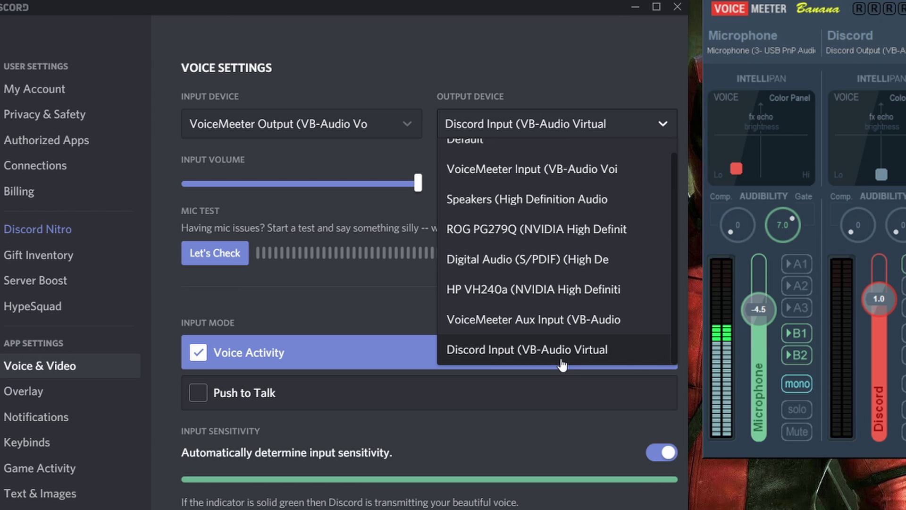
{"action": "left_click", "coordinate": [565, 61]}
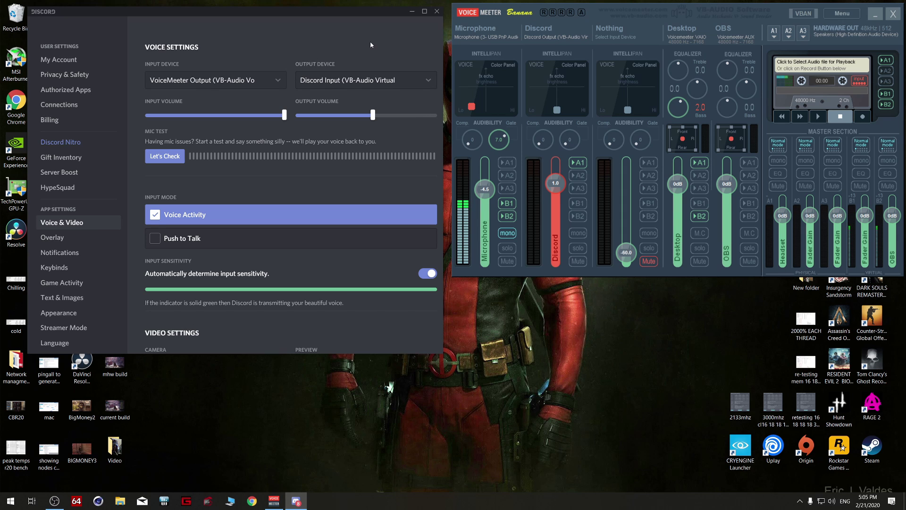
{"action": "left_click", "coordinate": [829, 501]}
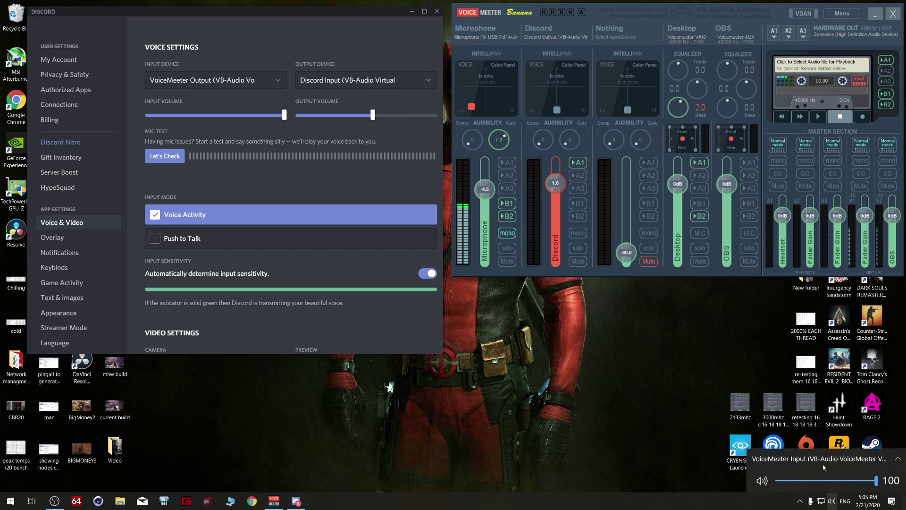
{"action": "right_click", "coordinate": [831, 501]}
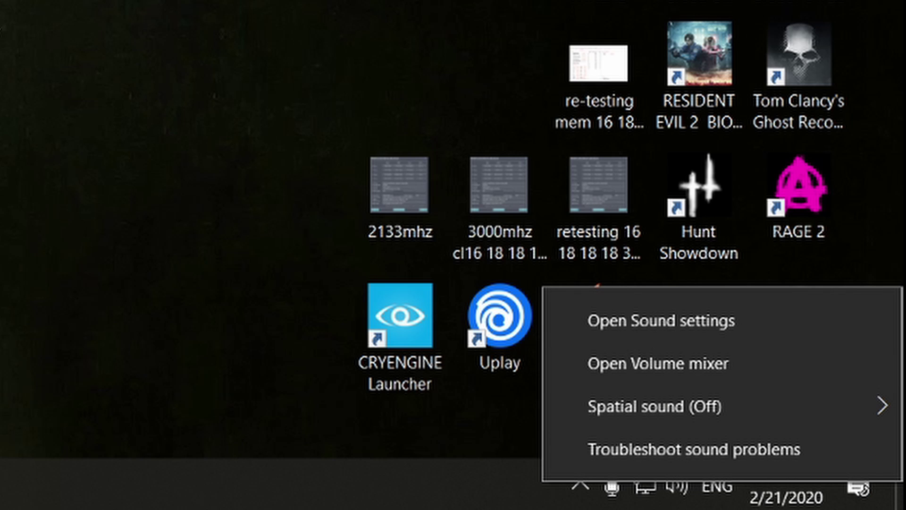
{"action": "key", "text": "Escape"}
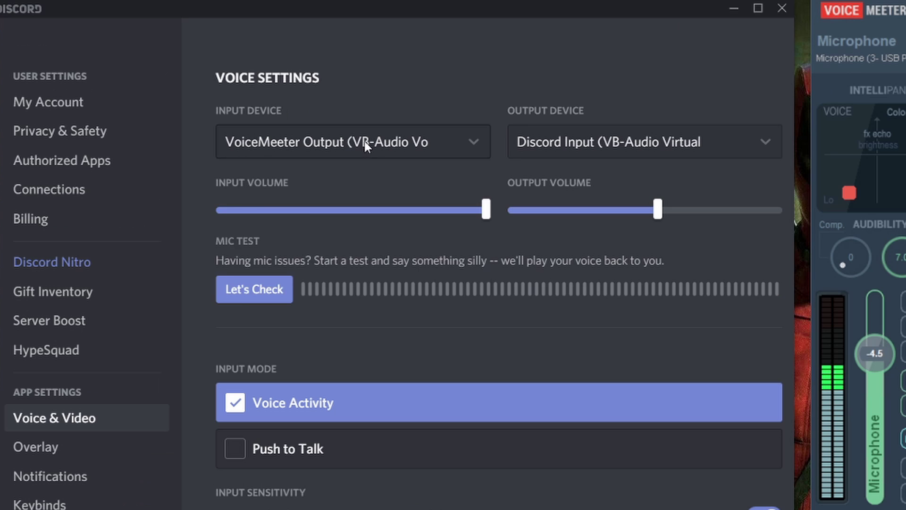
{"action": "left_click", "coordinate": [223, 81]}
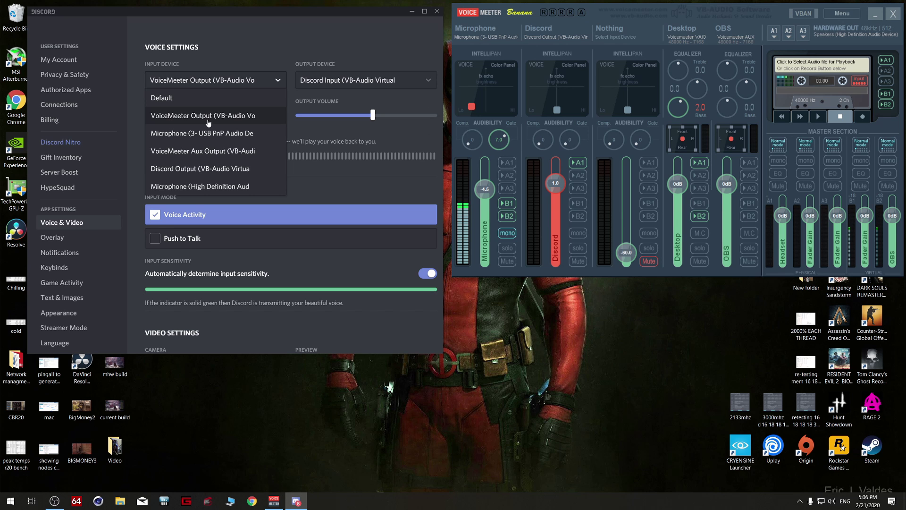
{"action": "left_click", "coordinate": [465, 101]}
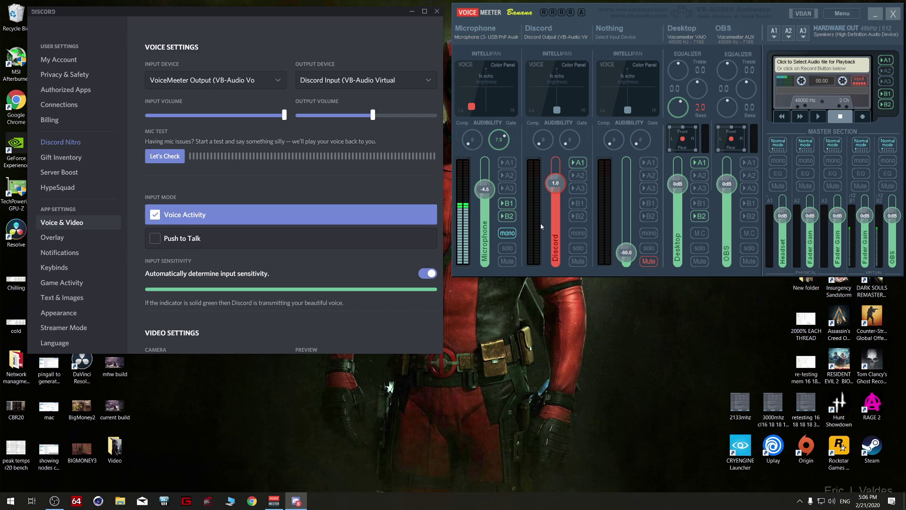
Keep the Microphone routed to B1 and leave hardware out A1 on Speakers.
{"action": "left_click", "coordinate": [512, 208]}
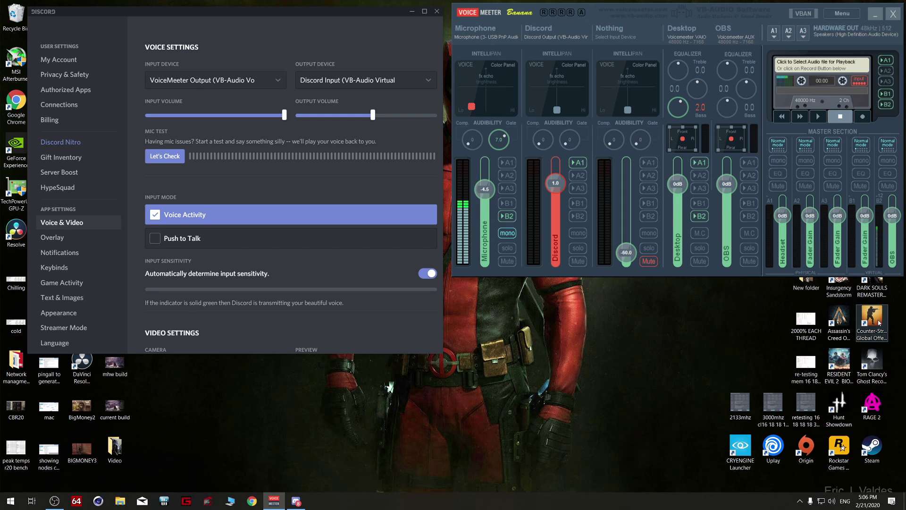
{"action": "left_click", "coordinate": [508, 204]}
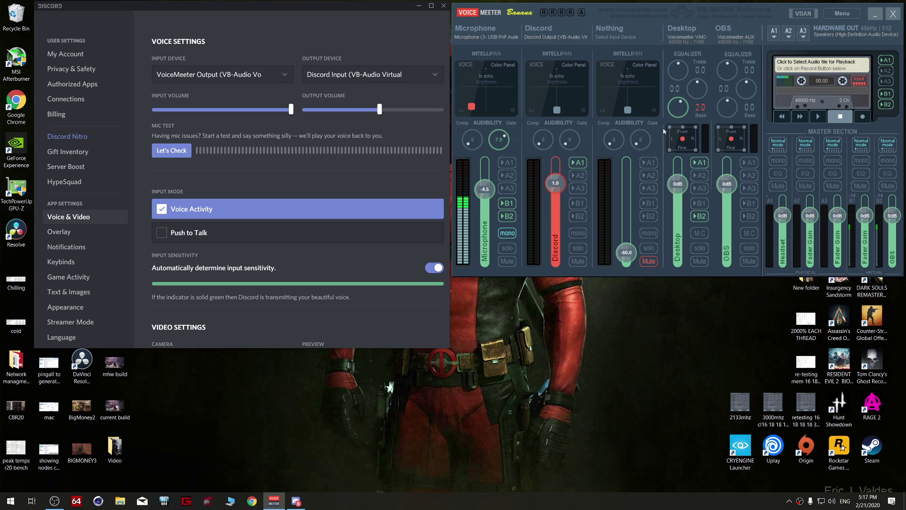
{"action": "left_click", "coordinate": [775, 34]}
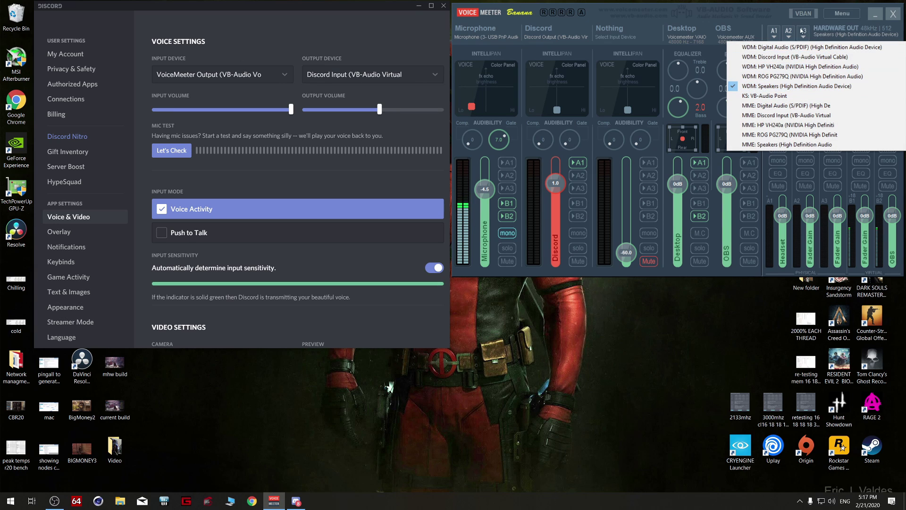
{"action": "left_click", "coordinate": [780, 20]}
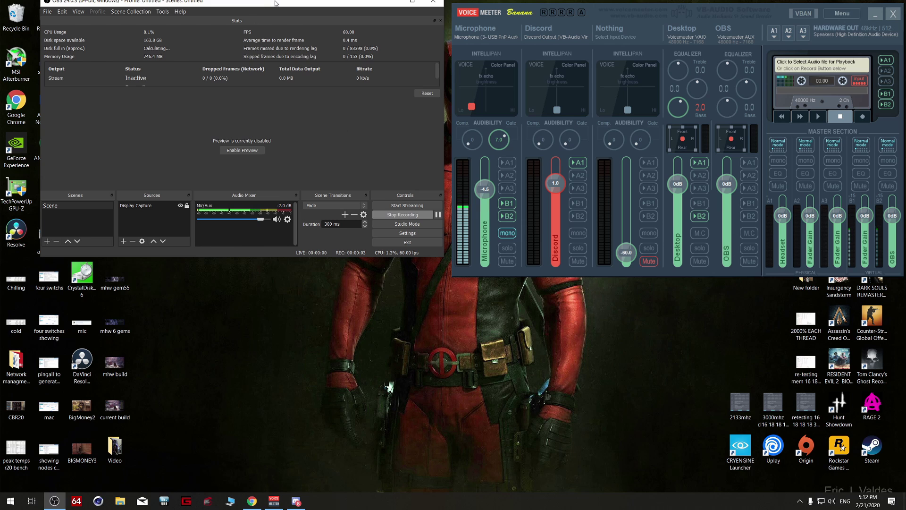
Save OBS audio settings with Mic/Auxiliary on VoiceMeeter Aux Output and Desktop Audio disabled.
{"action": "left_click_drag", "start_coordinate": [275, 3], "coordinate": [275, 10]}
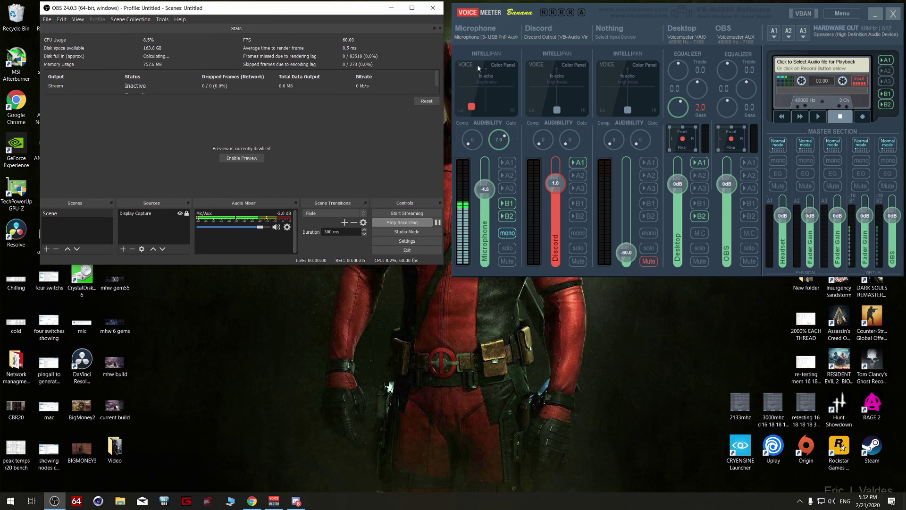
{"action": "left_click", "coordinate": [404, 241]}
{"action": "left_click", "coordinate": [97, 76]}
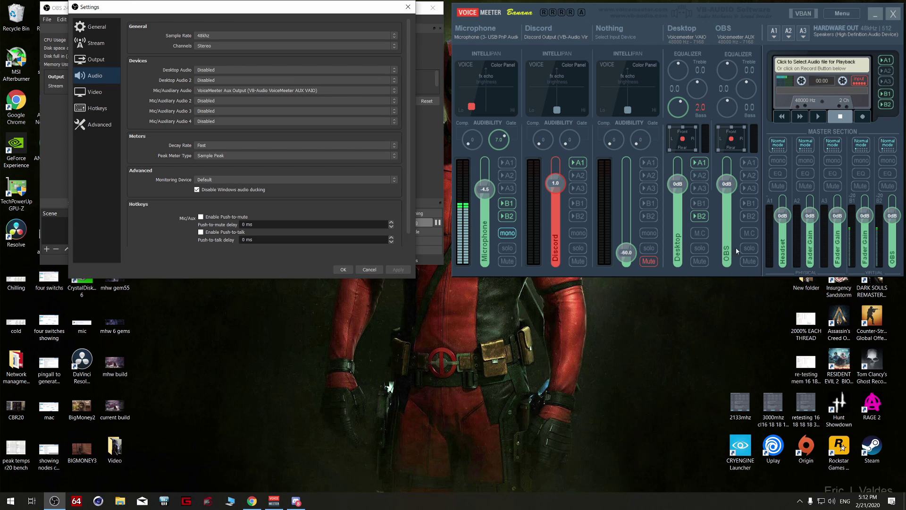
{"action": "left_click", "coordinate": [344, 270]}
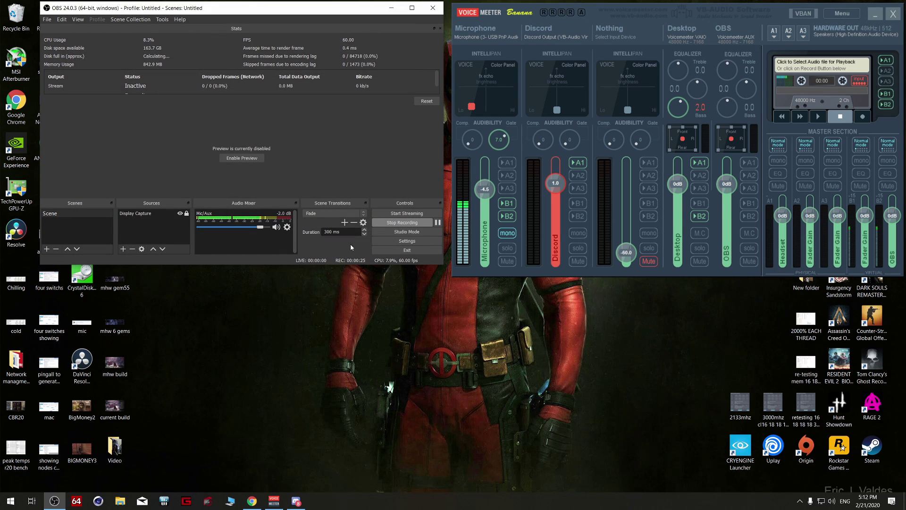
Set the Microphone strip to mono.
{"action": "left_click", "coordinate": [503, 232]}
Play the YouTube lo-fi music video in Chrome.
{"action": "left_click", "coordinate": [252, 500]}
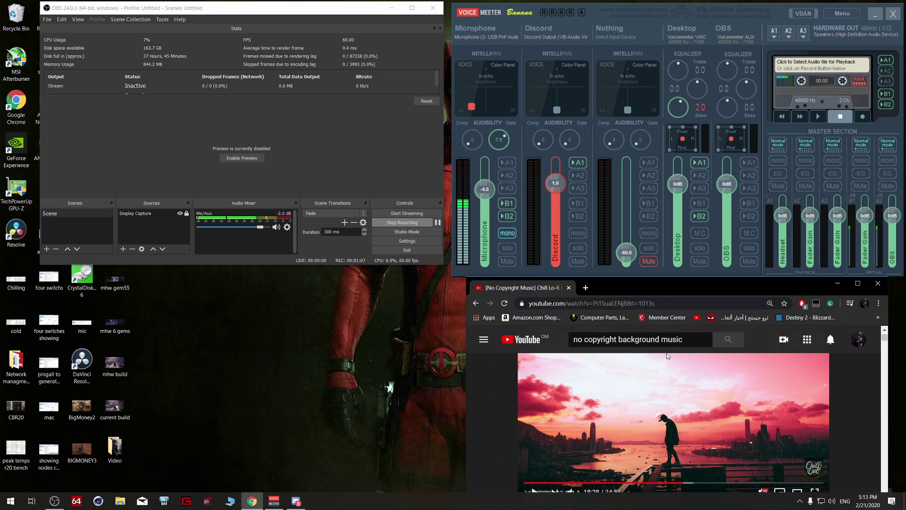
{"action": "scroll", "coordinate": [661, 401], "scroll_direction": "down", "scroll_amount": 1}
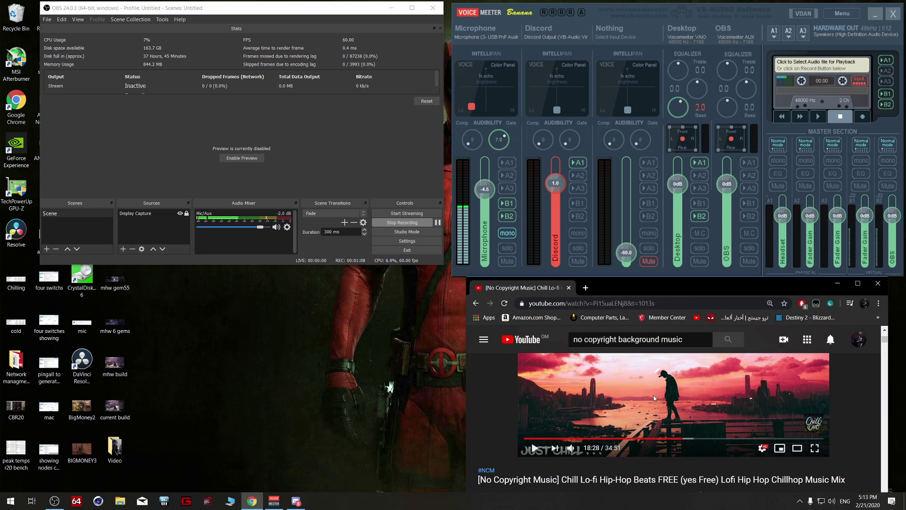
{"action": "left_click", "coordinate": [598, 393]}
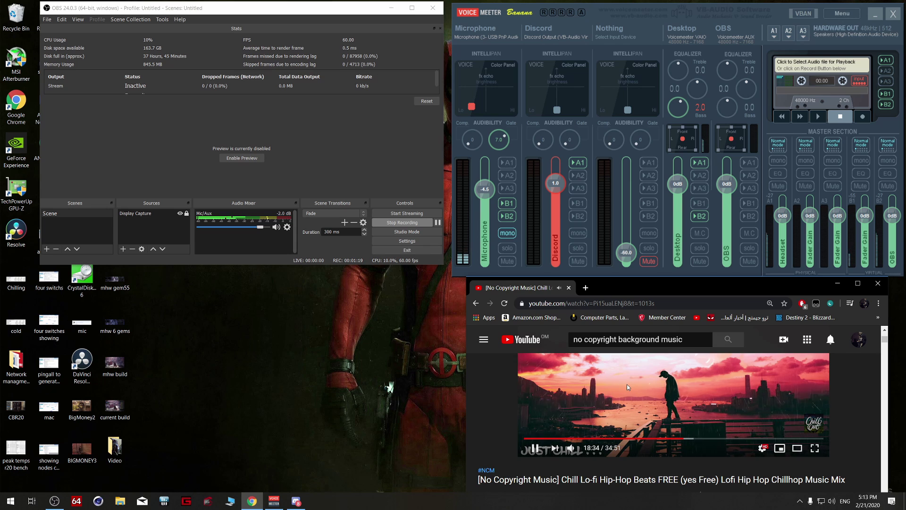
Remove Desktop audio from B2, pause the video, and route the Microphone to B2.
{"action": "left_click", "coordinate": [701, 217]}
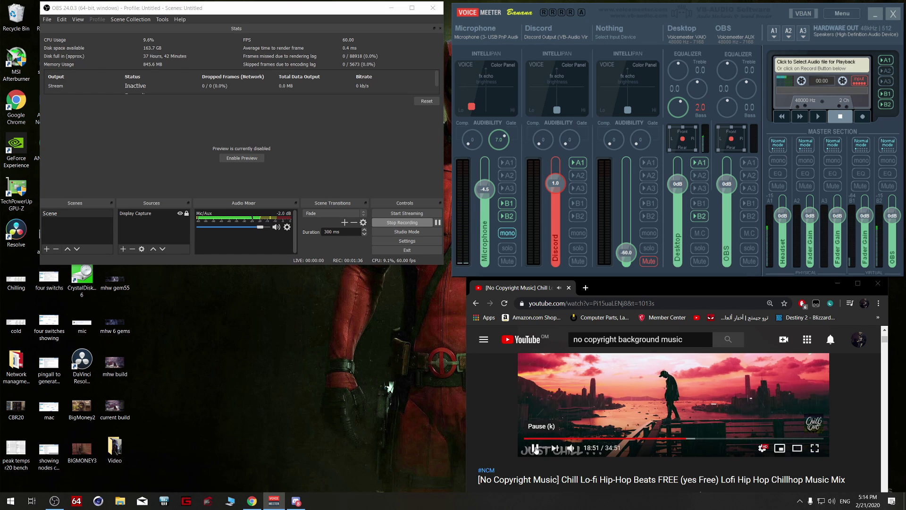
{"action": "left_click", "coordinate": [534, 447]}
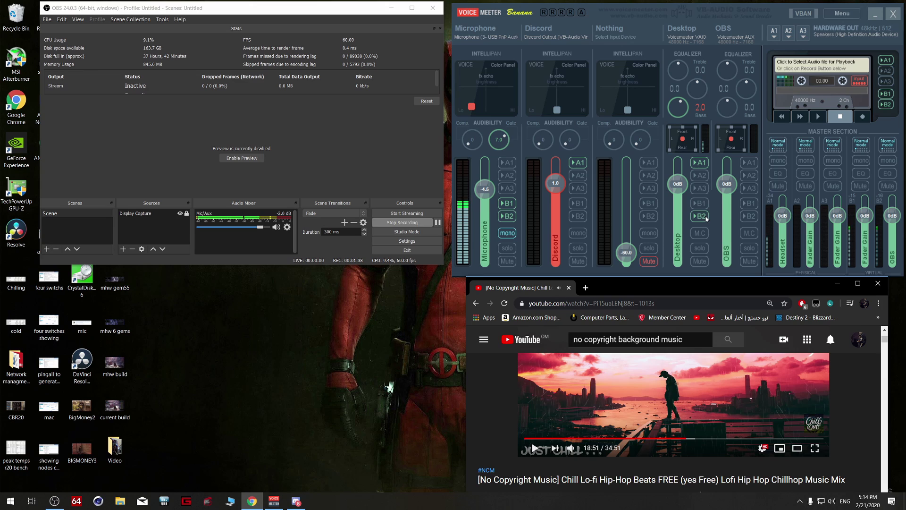
{"action": "left_click", "coordinate": [508, 217]}
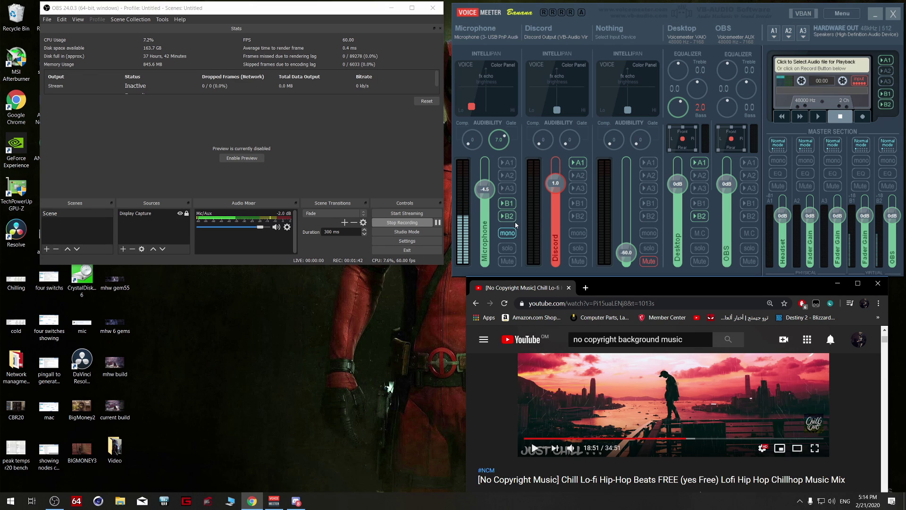